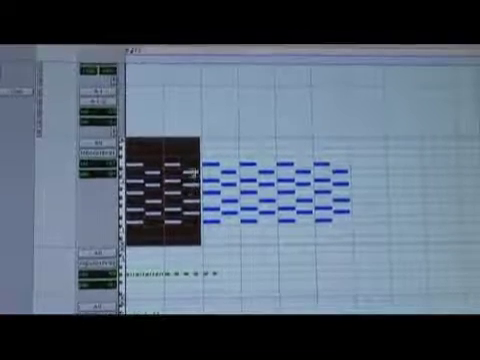
Delete the current selection, then marquee-select the left group of MIDI notes again.
{"action": "key", "text": "Delete"}
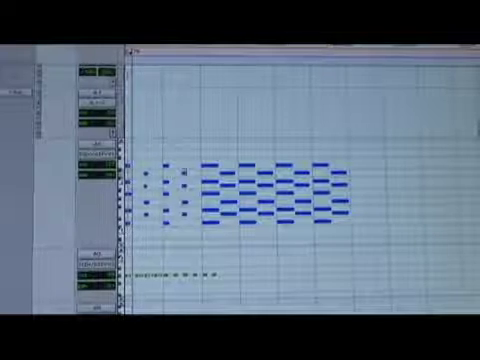
{"action": "left_click_drag", "start_coordinate": [125, 140], "coordinate": [198, 245]}
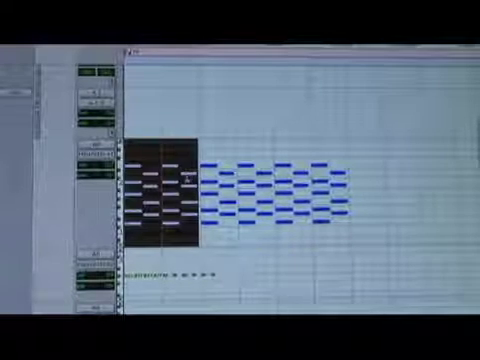
Click a note within the opening group, then deselect the notes with Escape.
{"action": "left_click_drag", "start_coordinate": [186, 176], "coordinate": [186, 176]}
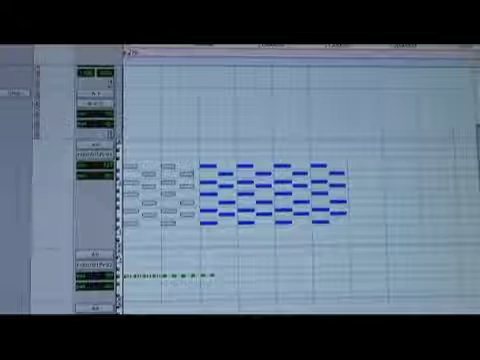
{"action": "key", "text": "Escape"}
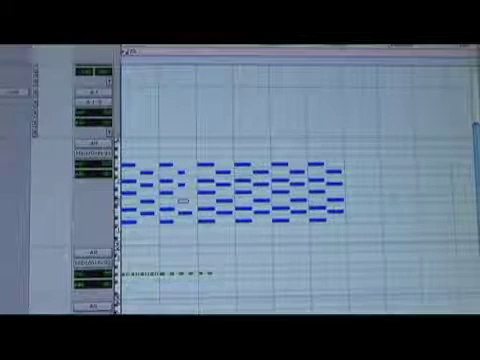
Marquee-select the entire MIDI note pattern across the region, including the edited opening notes.
{"action": "left_click_drag", "start_coordinate": [365, 140], "coordinate": [125, 310]}
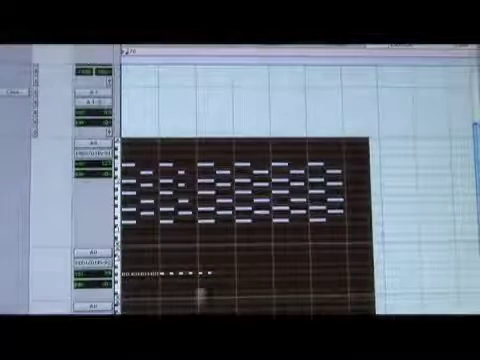